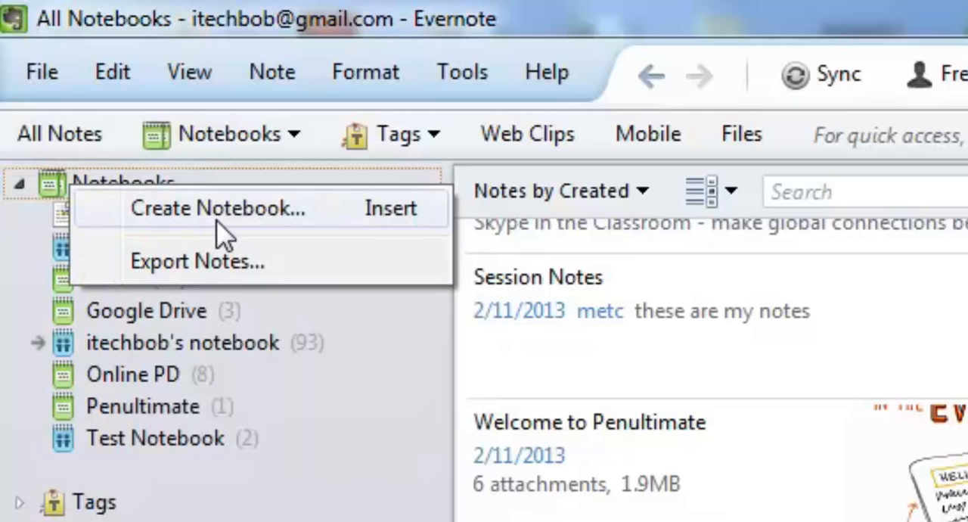
Step: Dismiss the notebook options and expand the Tags list to review the existing tags, leaving it collapsed again
{"action": "left_click", "coordinate": [268, 490]}
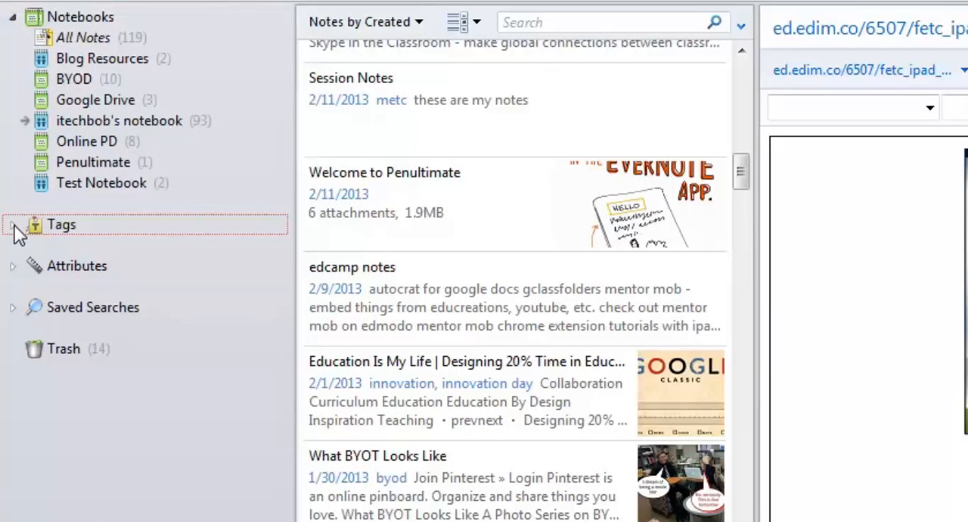
{"action": "left_click", "coordinate": [13, 226]}
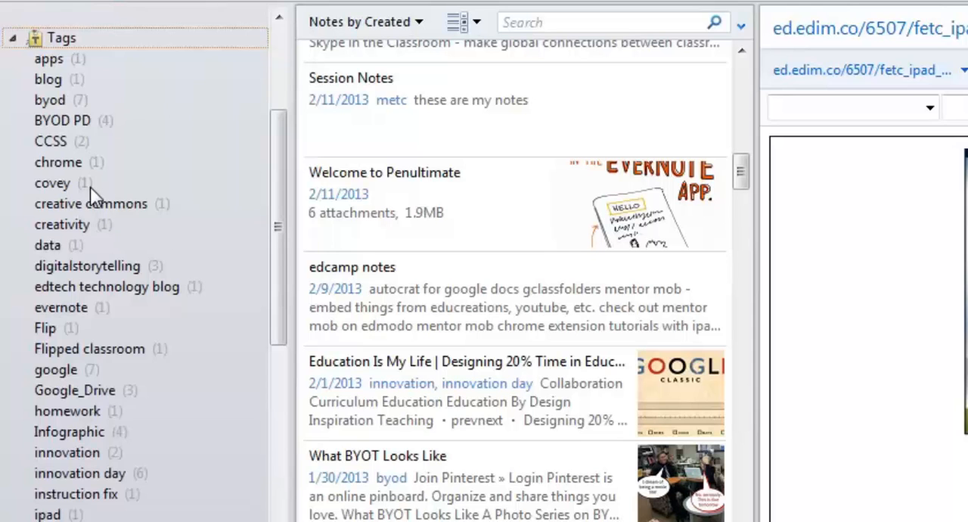
{"action": "left_click", "coordinate": [13, 38]}
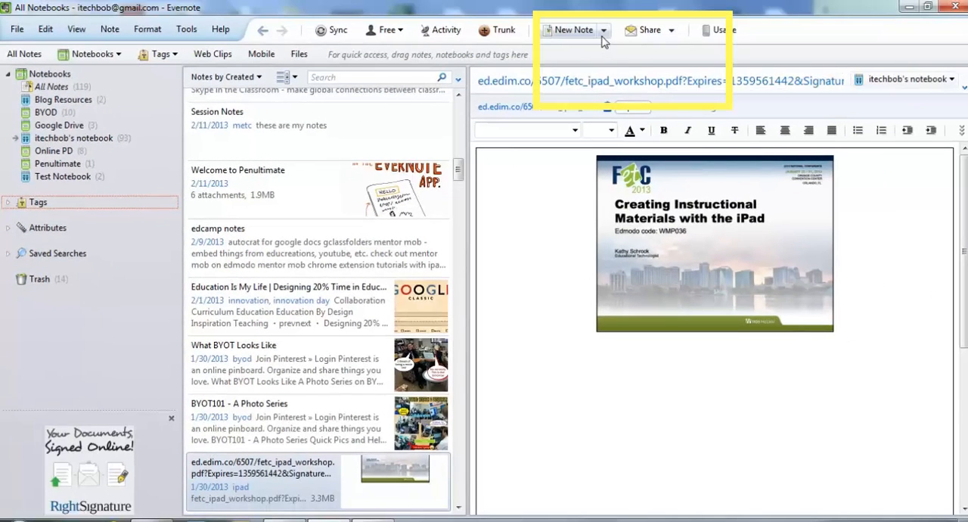
Step: Create a new standard note and title it "note"
{"action": "left_click", "coordinate": [636, 23]}
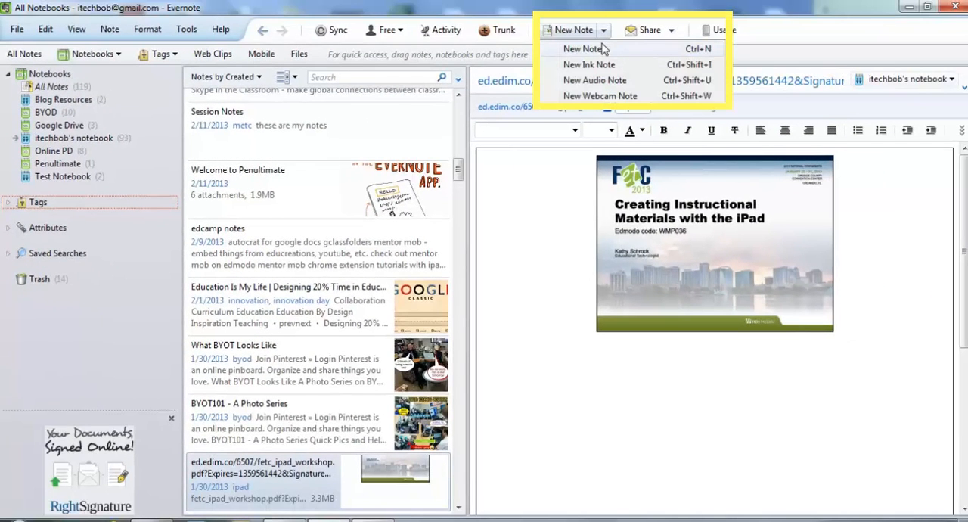
{"action": "left_click", "coordinate": [600, 50]}
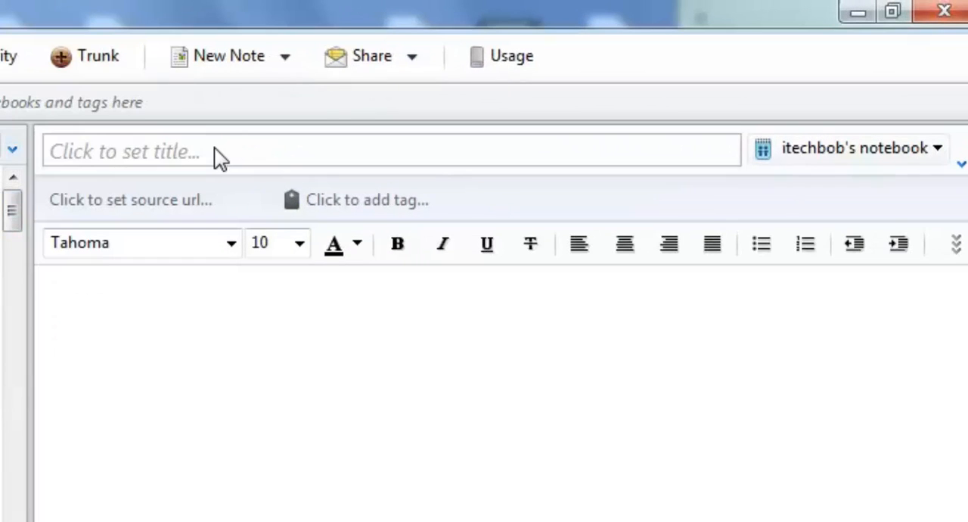
{"action": "left_click", "coordinate": [214, 151]}
{"action": "type", "text": "note"}
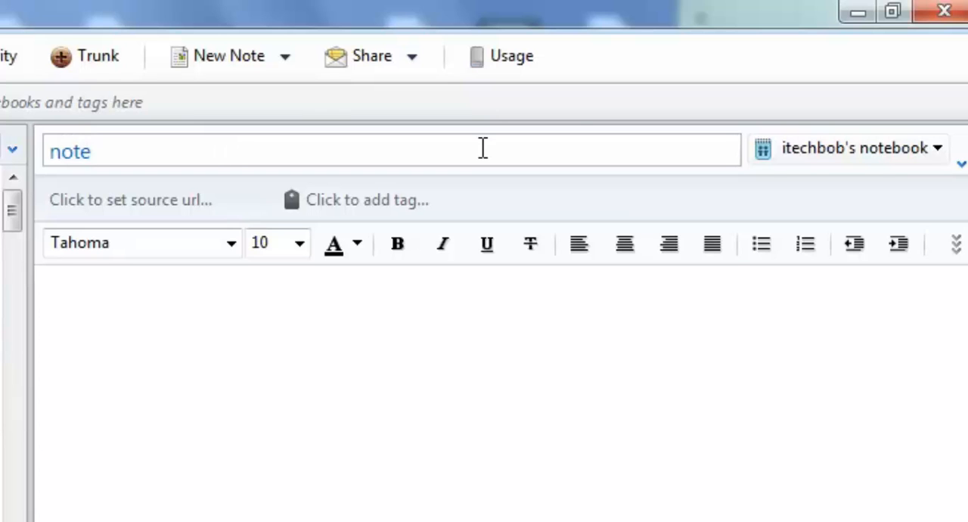
Step: File the new note in the account's default notebook and add the owner's first name as its tag
{"action": "left_click", "coordinate": [875, 157]}
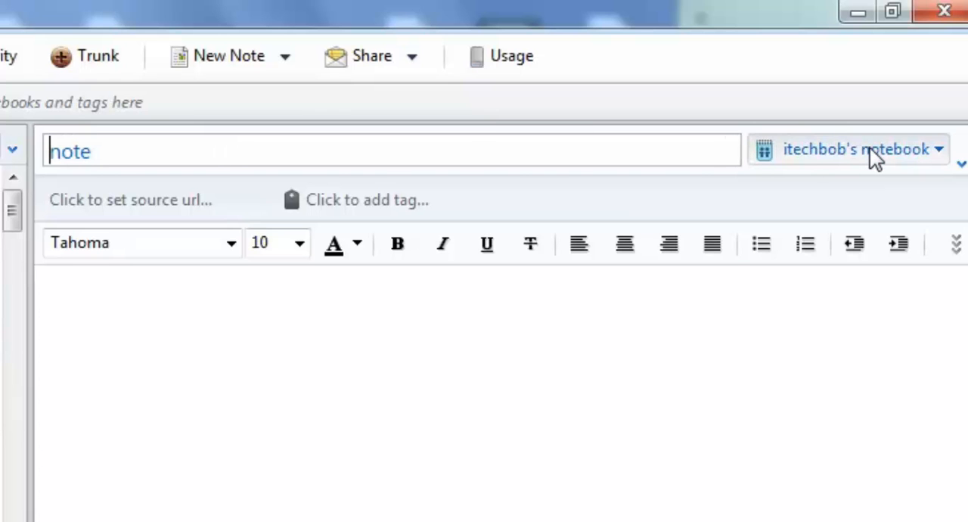
{"action": "left_click", "coordinate": [944, 153]}
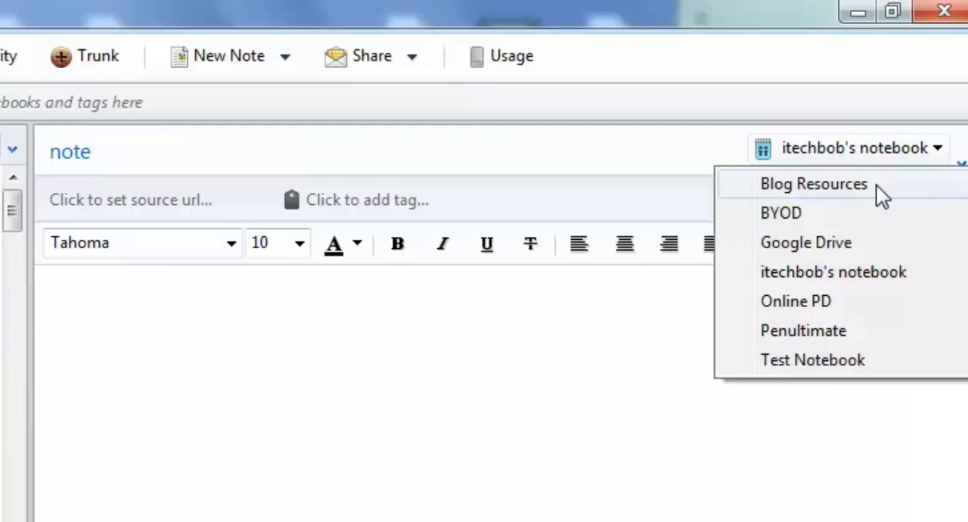
{"action": "left_click", "coordinate": [850, 271]}
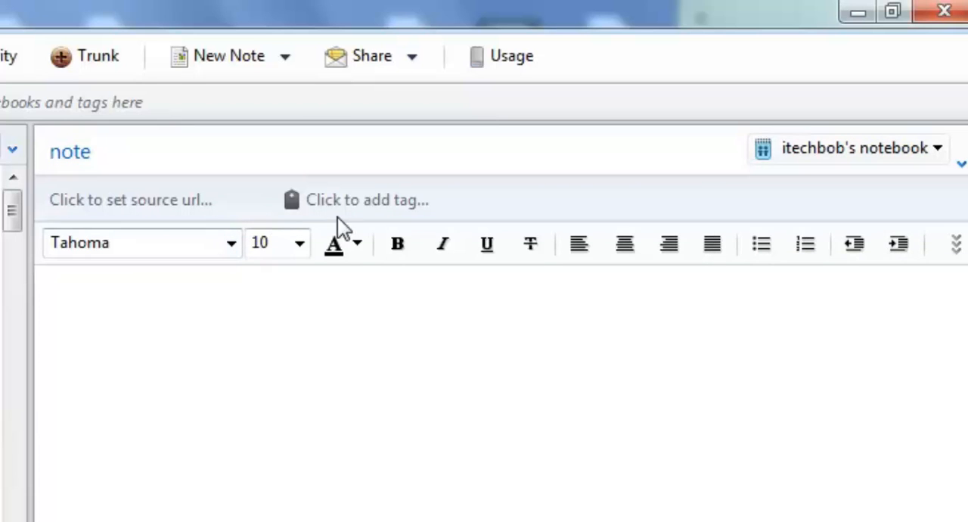
{"action": "left_click", "coordinate": [363, 203]}
{"action": "type", "text": "bob"}
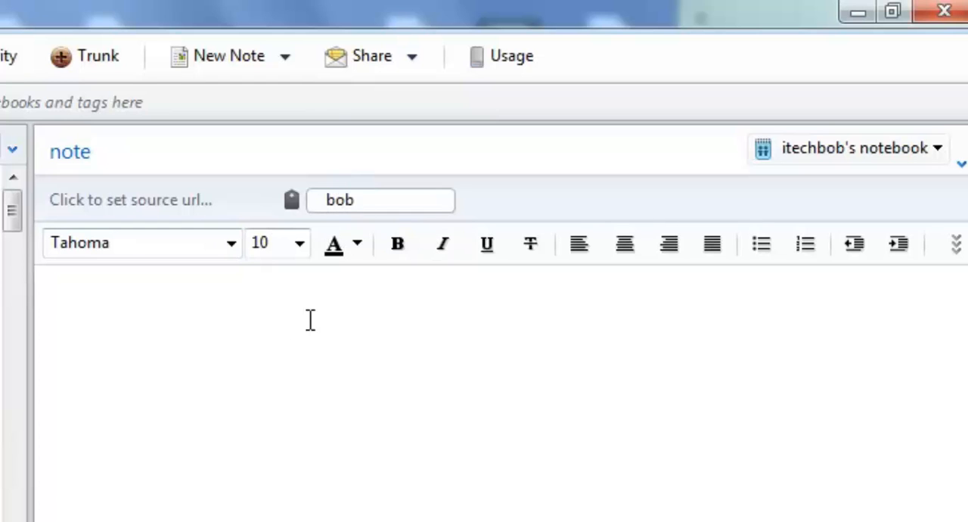
Step: Enter "text" as the body of the note and synchronize the notes
{"action": "left_click", "coordinate": [56, 320]}
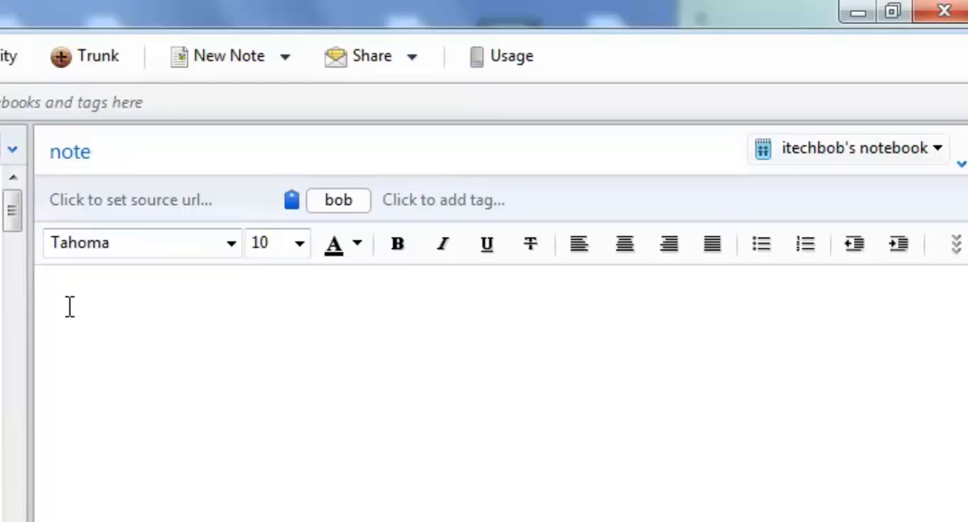
{"action": "type", "text": "text"}
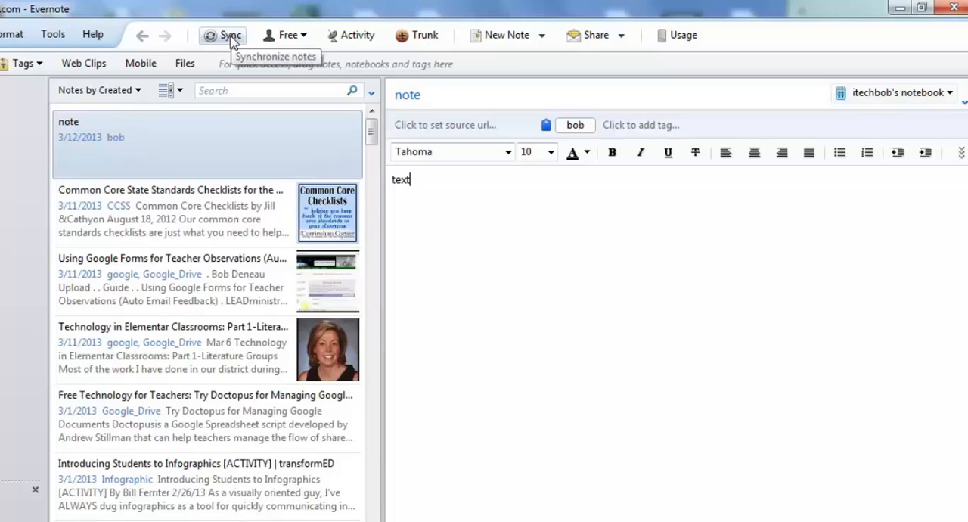
{"action": "left_click", "coordinate": [233, 43]}
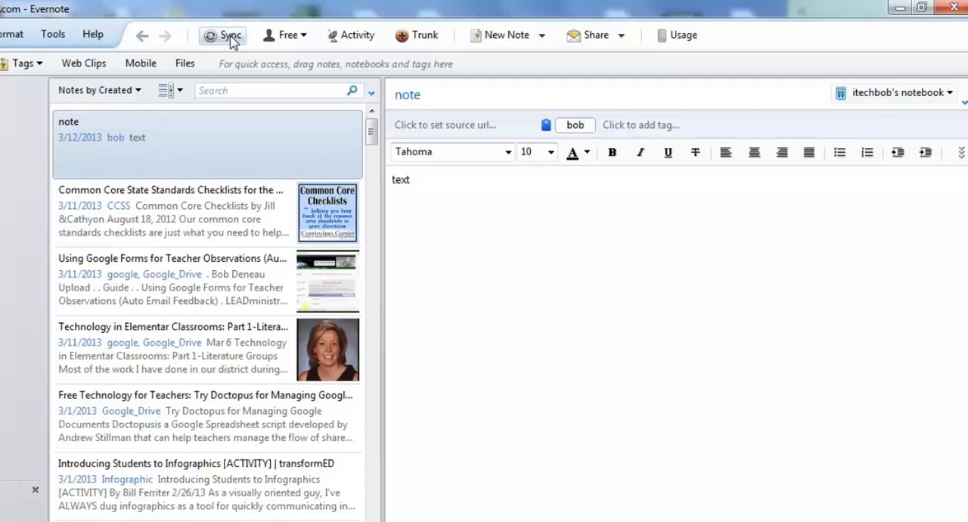
Step: Check the account's monthly upload usage and close the account information
{"action": "left_click", "coordinate": [683, 38]}
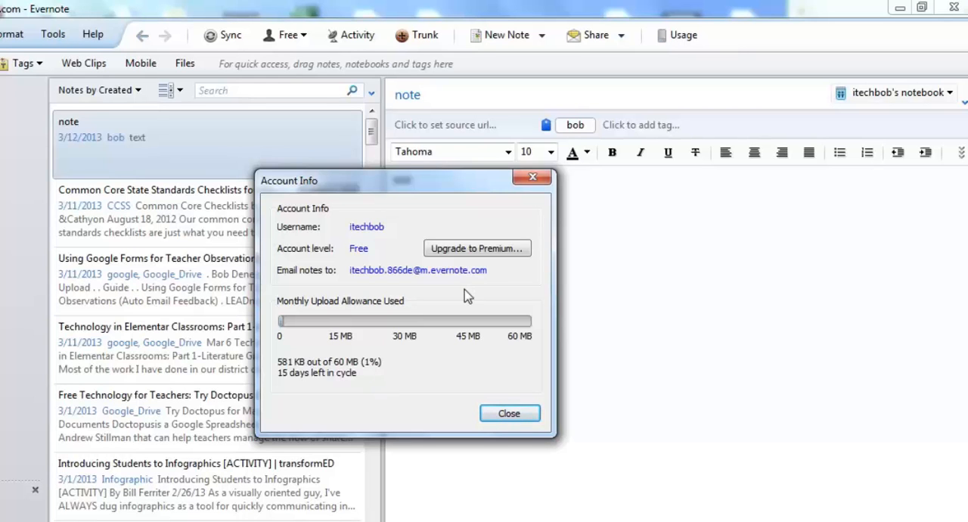
{"action": "left_click", "coordinate": [533, 177]}
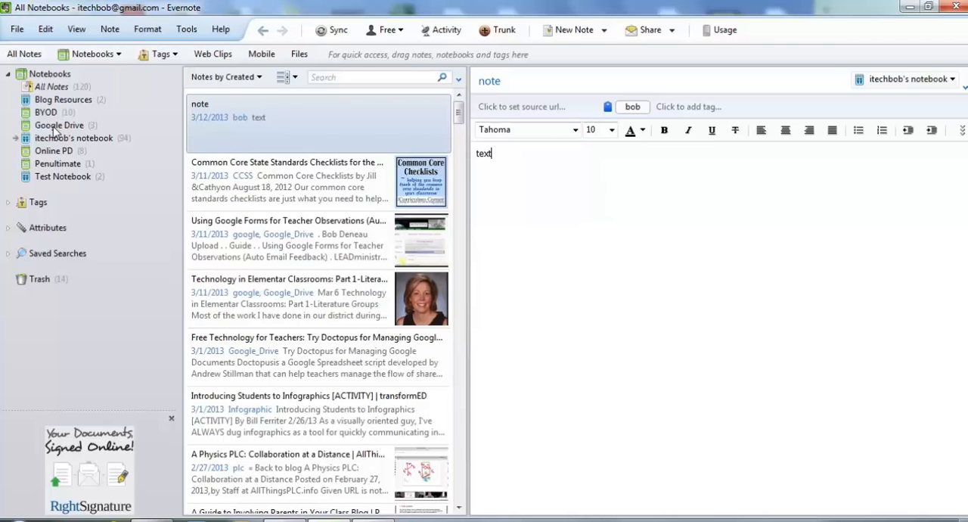
Step: Share the Google Drive notebook by creating a public link to it
{"action": "left_click", "coordinate": [56, 127]}
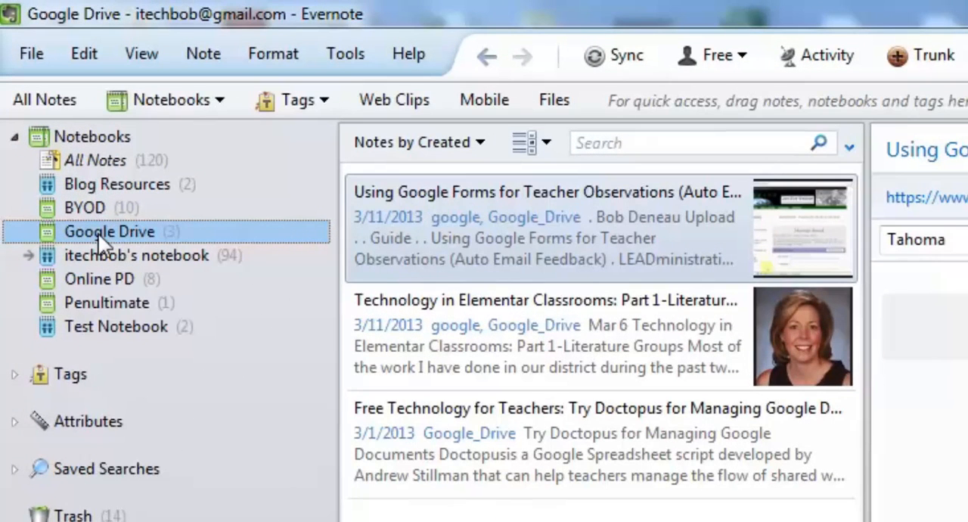
{"action": "right_click", "coordinate": [102, 240]}
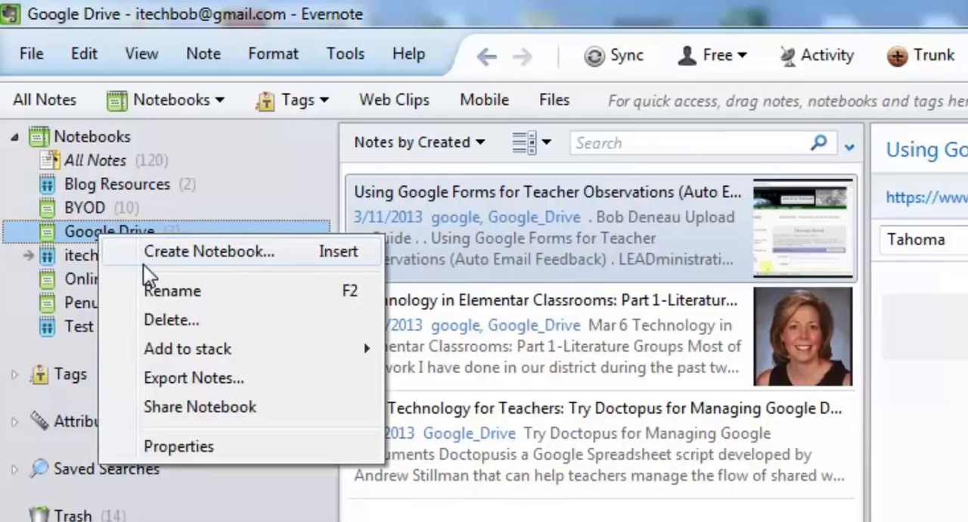
{"action": "left_click", "coordinate": [190, 408]}
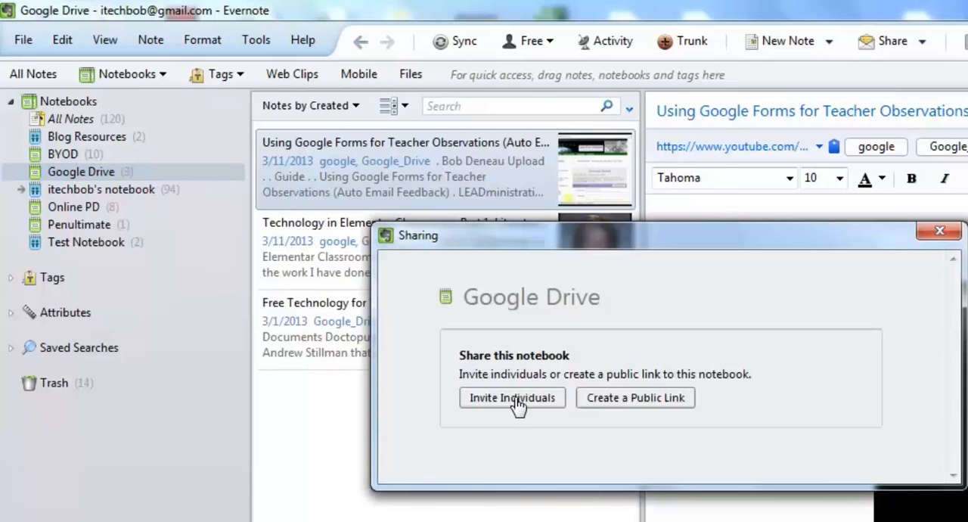
{"action": "left_click", "coordinate": [631, 401]}
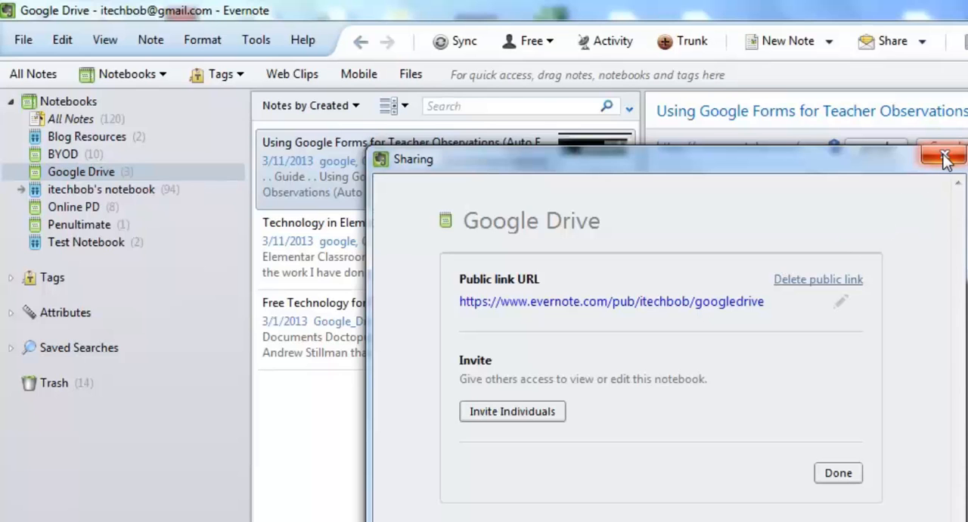
{"action": "left_click", "coordinate": [838, 473]}
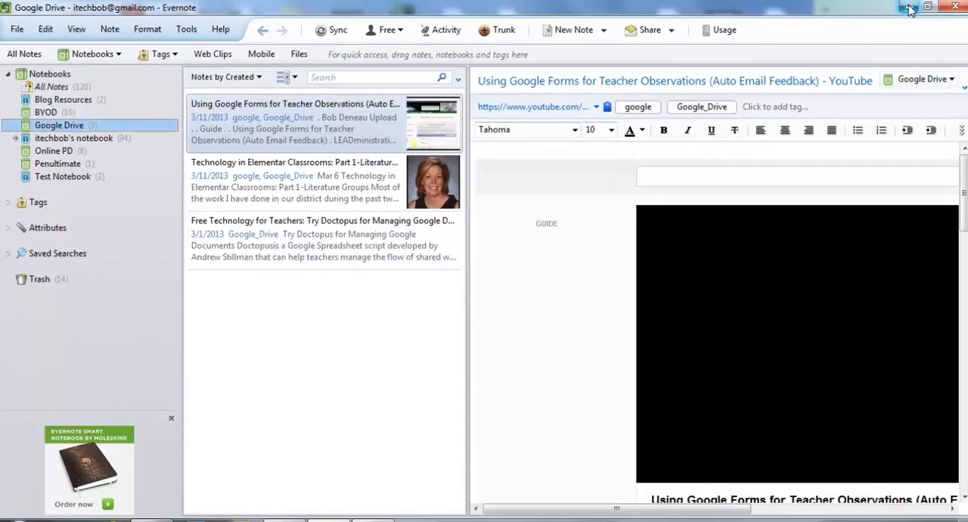
Step: Switch to Chrome and open the article linked in the "What Personal Electronics Modern Kids Need" tweet on Twitter
{"action": "left_click", "coordinate": [909, 7]}
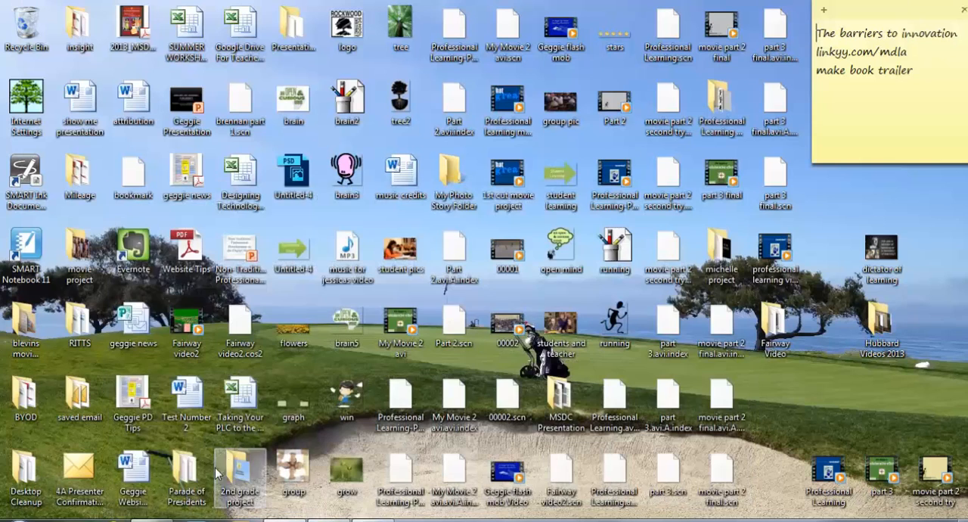
{"action": "left_click", "coordinate": [151, 520]}
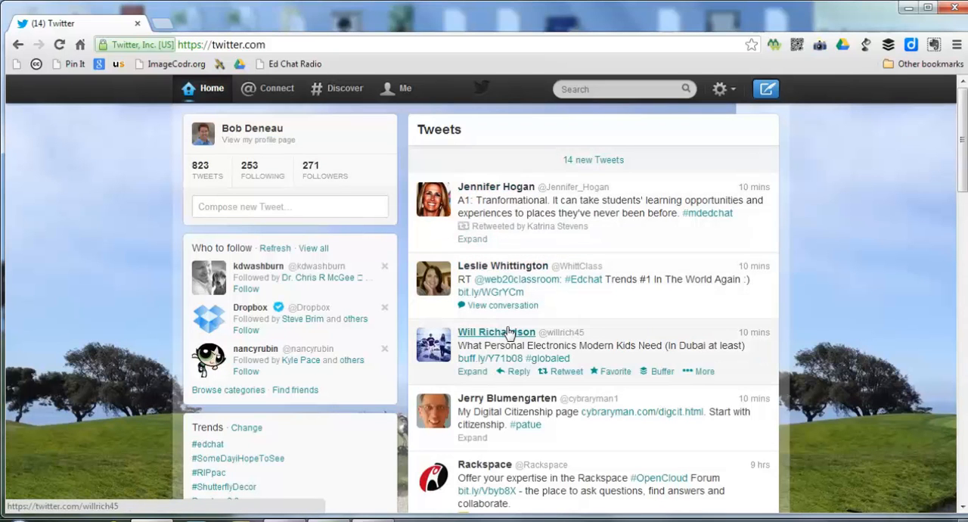
{"action": "left_click", "coordinate": [511, 365]}
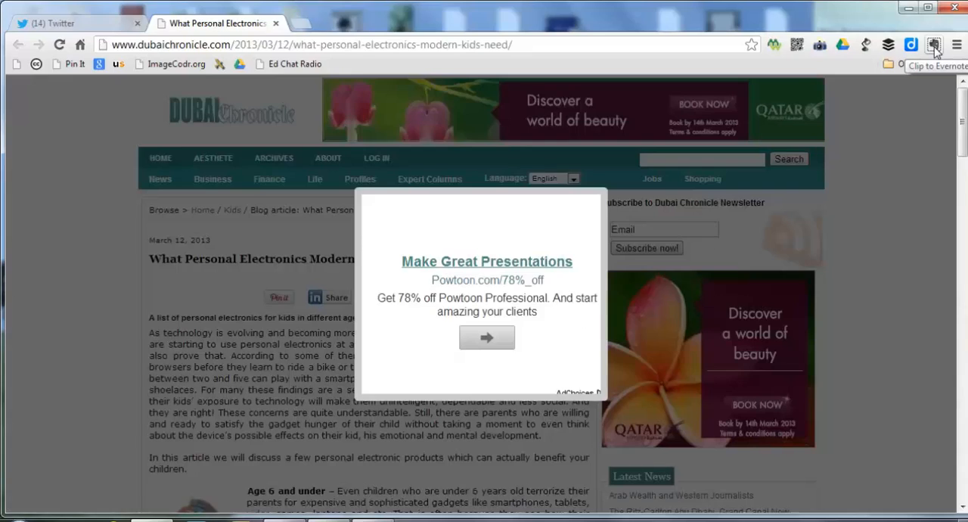
Step: Start an Evernote Web Clipper clip of the article, assigning the account's default notebook and the owner's first name as tag
{"action": "left_click", "coordinate": [935, 46]}
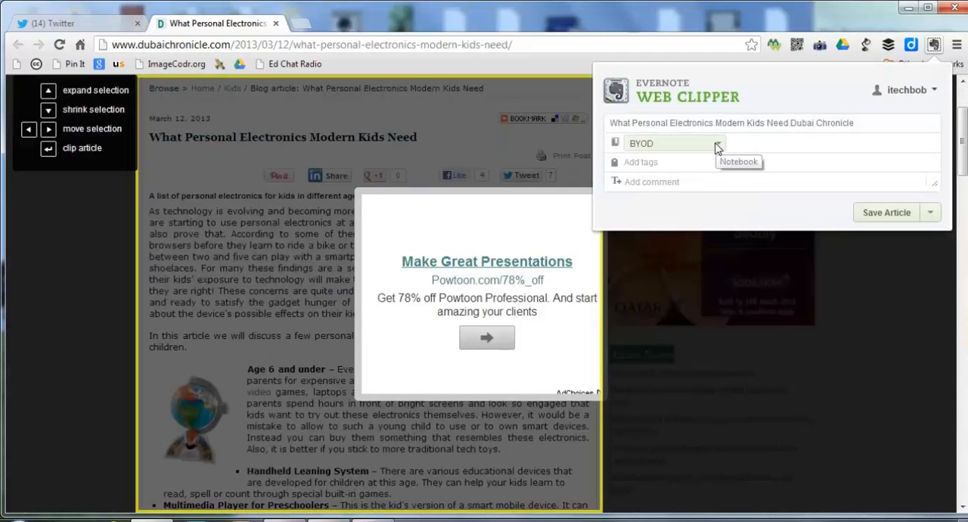
{"action": "left_click", "coordinate": [717, 146]}
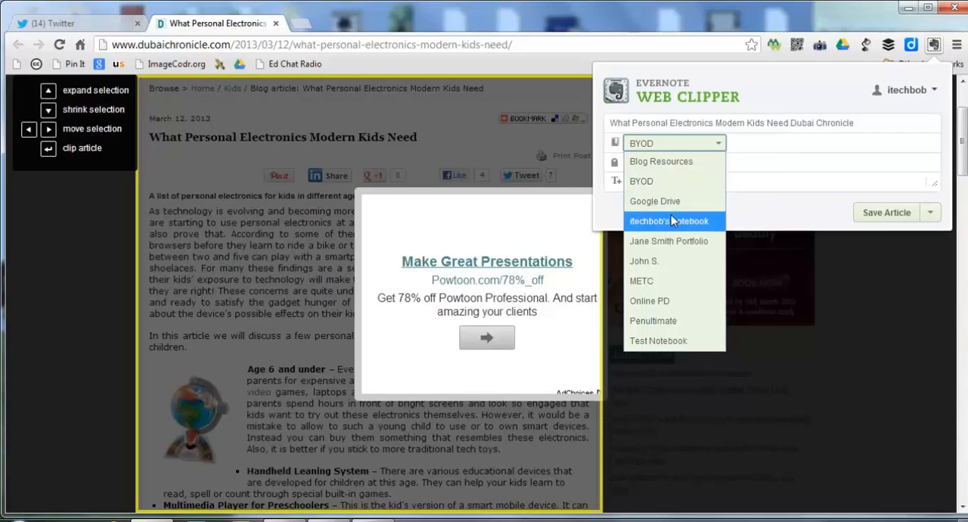
{"action": "key", "text": "Escape"}
{"action": "left_click", "coordinate": [658, 163]}
{"action": "type", "text": "bob"}
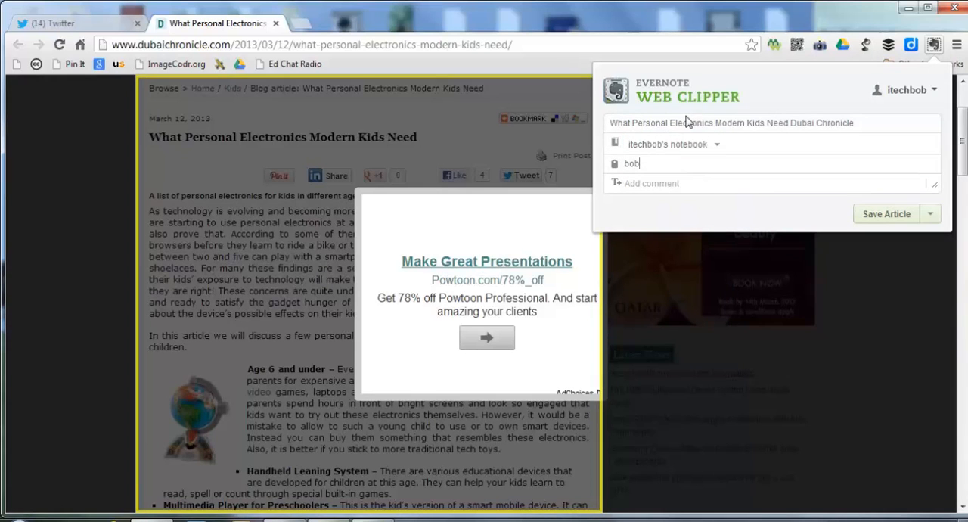
{"action": "key", "text": "Return"}
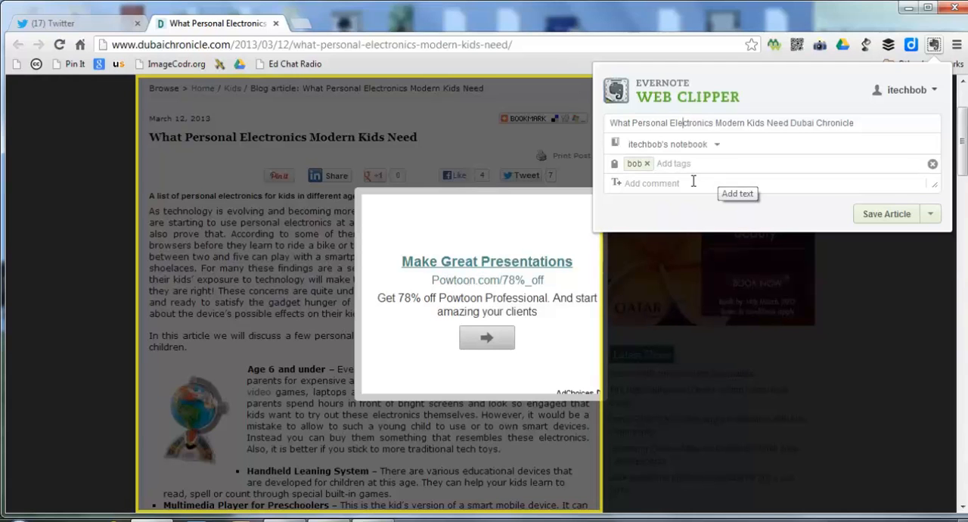
Step: Set the clip type to the full page
{"action": "left_click", "coordinate": [930, 215]}
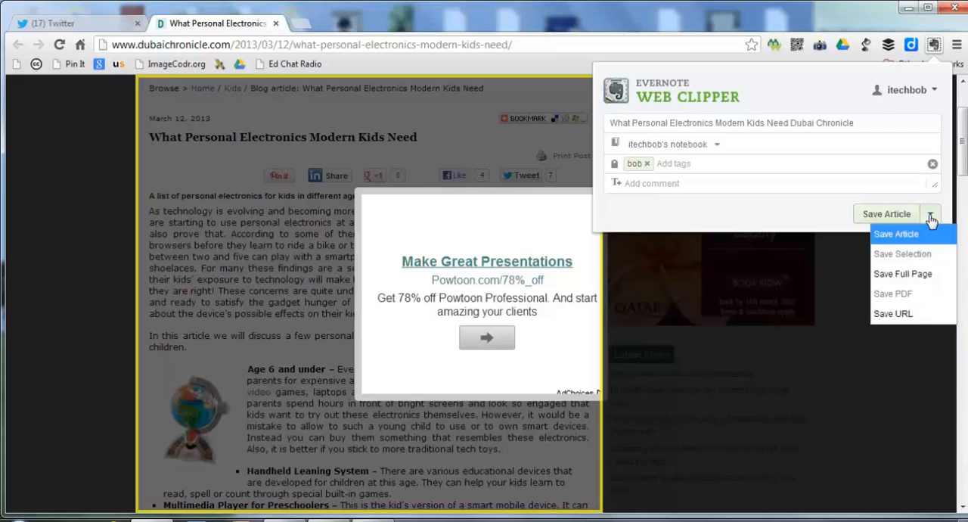
{"action": "left_click", "coordinate": [902, 276]}
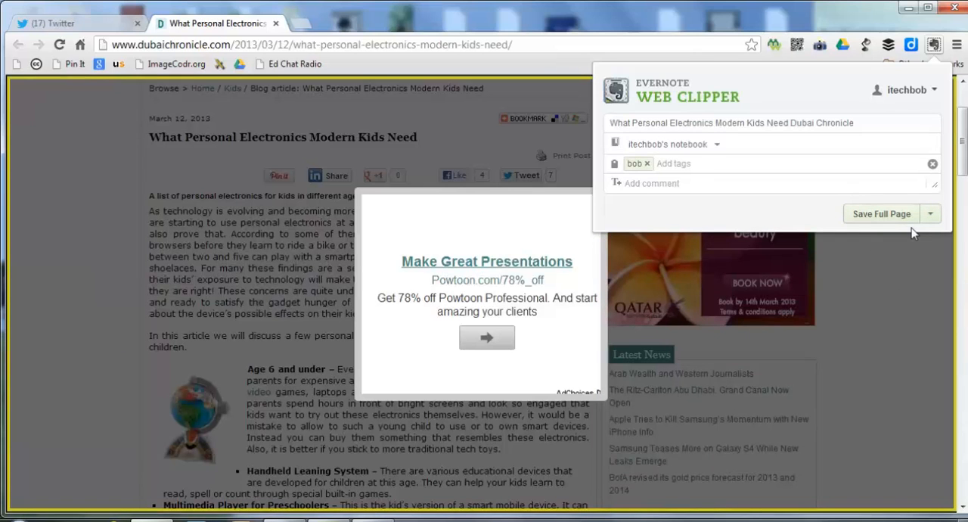
Step: Set the clip type to article only and save the clip to Evernote
{"action": "left_click", "coordinate": [930, 215]}
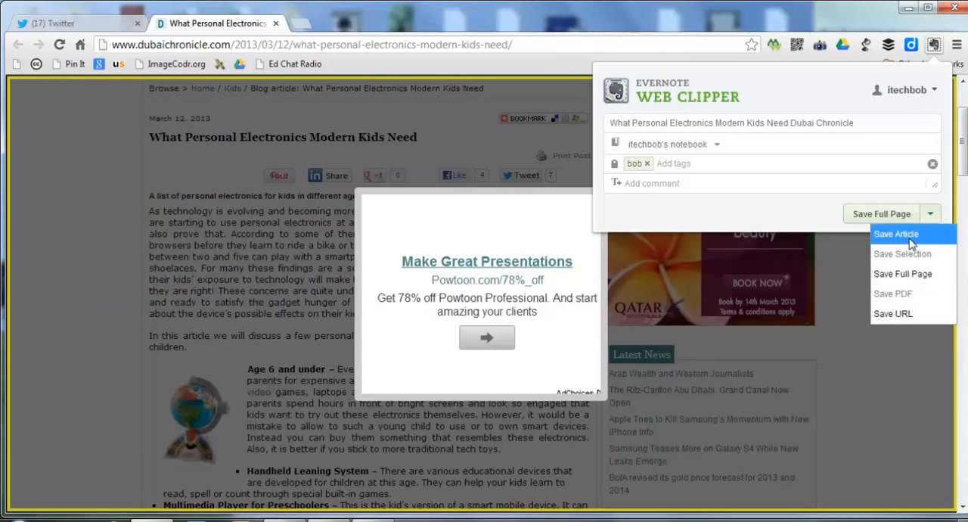
{"action": "left_click", "coordinate": [911, 229]}
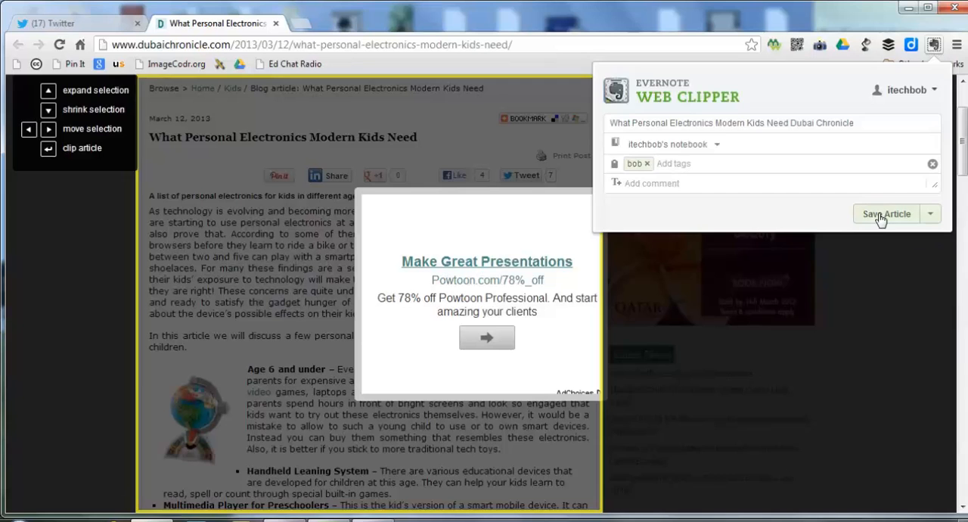
{"action": "left_click", "coordinate": [881, 216]}
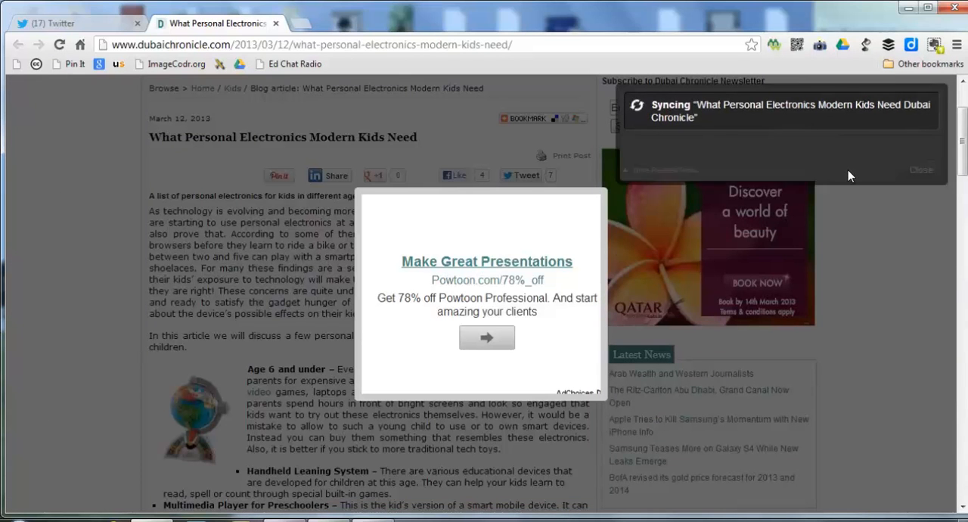
Step: Switch back to Evernote, synchronize the notes and open the account's default notebook containing the clipped article
{"action": "left_click", "coordinate": [908, 9]}
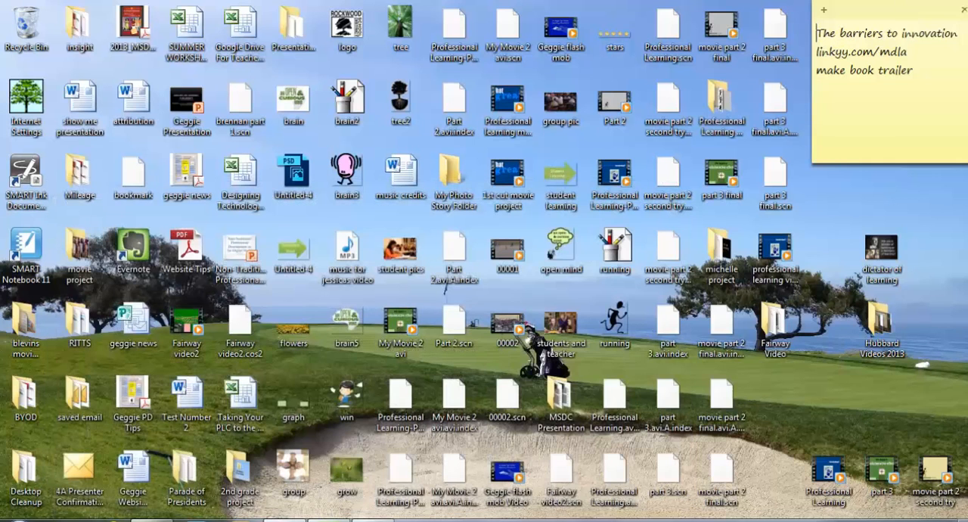
{"action": "left_click", "coordinate": [330, 519]}
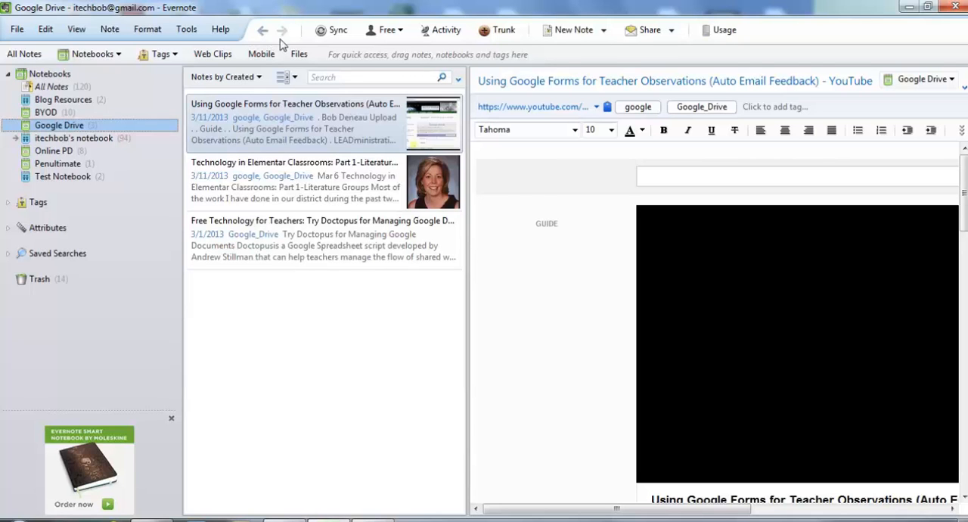
{"action": "left_click", "coordinate": [328, 34]}
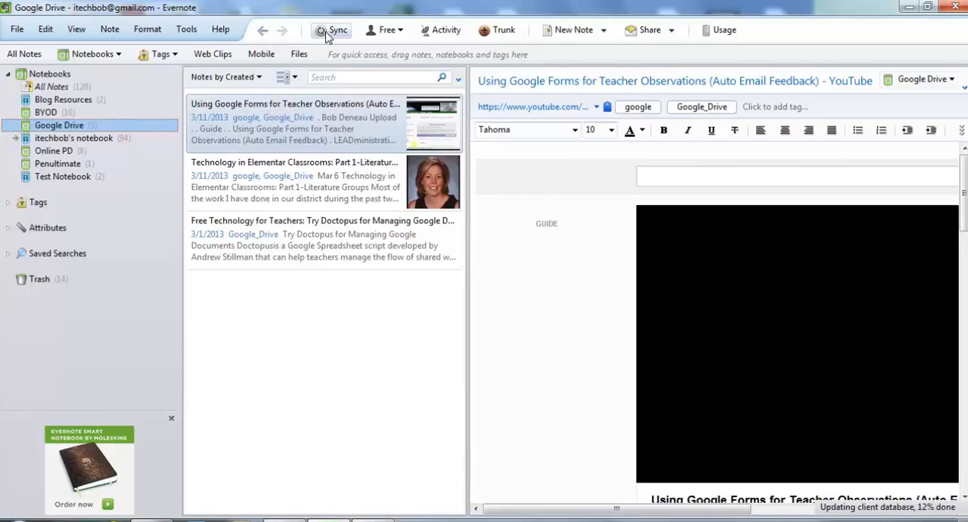
{"action": "left_click", "coordinate": [51, 140]}
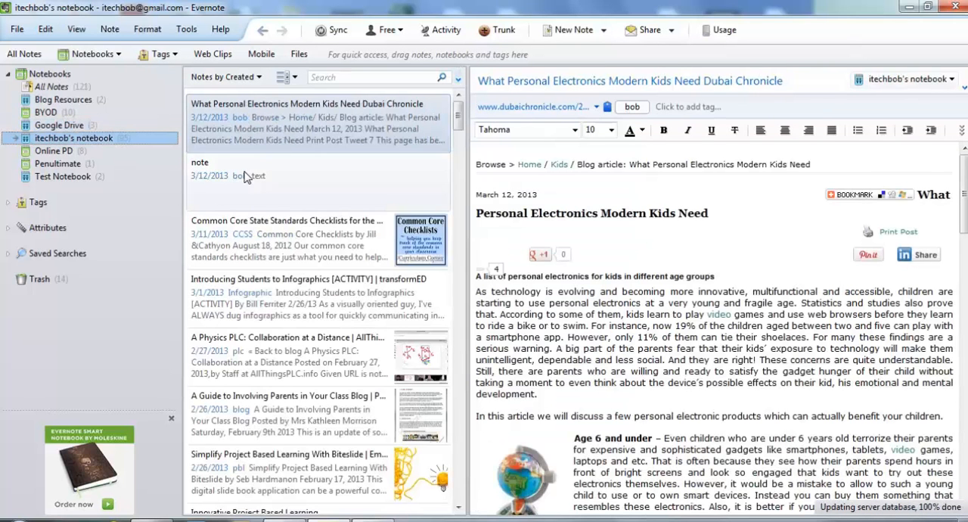